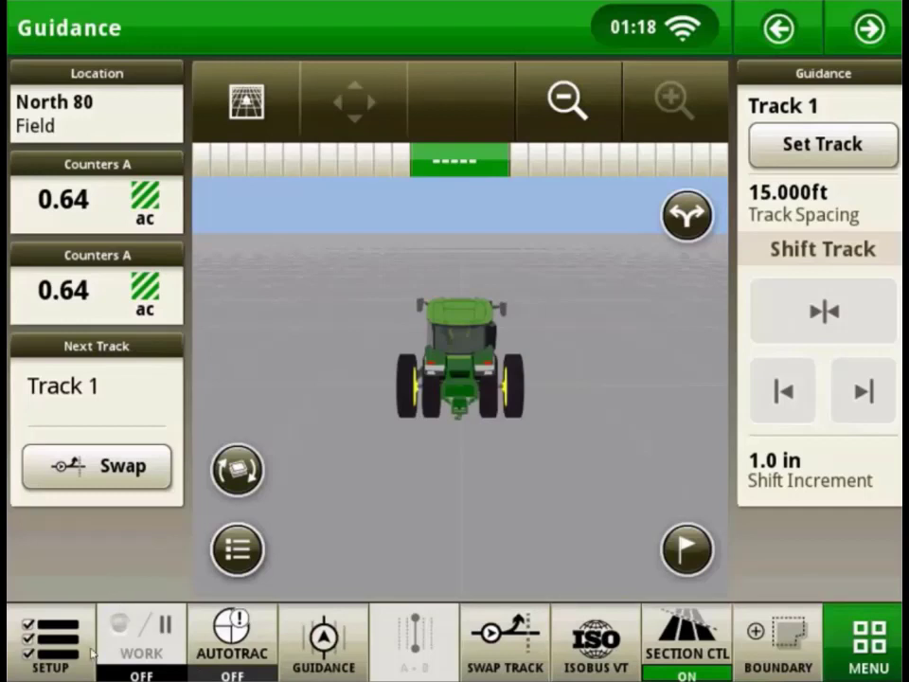
Open the 2x2 GreenStar Rate Controller main page, showing Rate 1 at 5.0 gal/ac
click(143, 638)
click(595, 644)
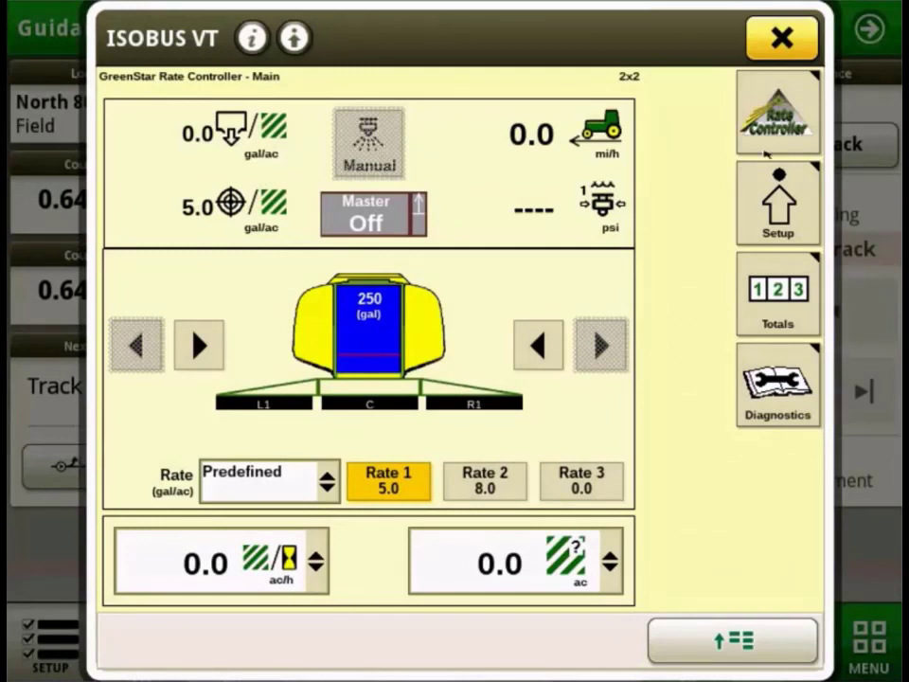
Review the 2x2 controller's Implement, System, Alarms and Rates setup tabs, then go to Work Setup
click(775, 201)
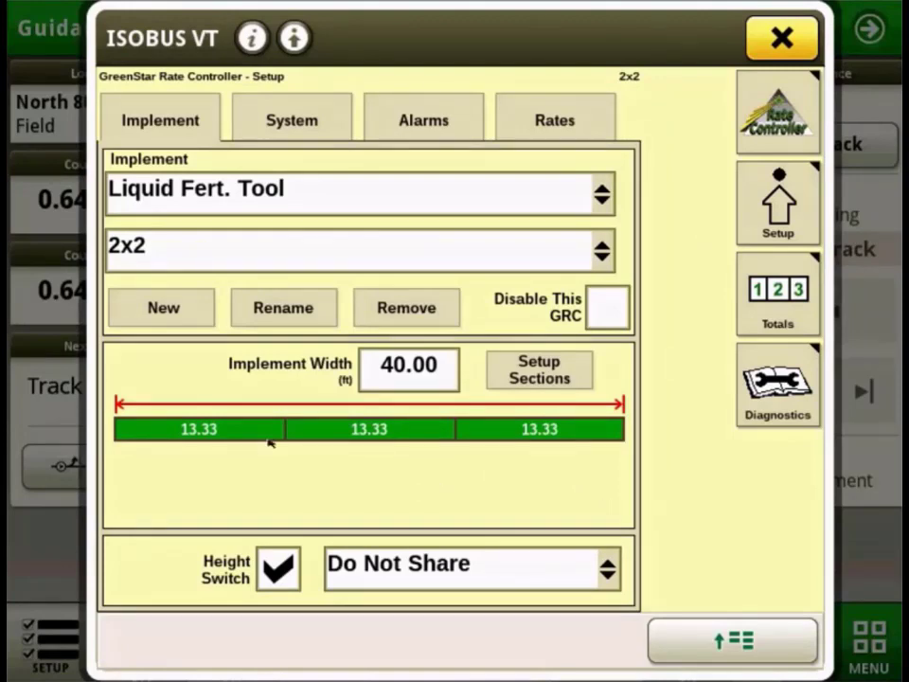
click(261, 114)
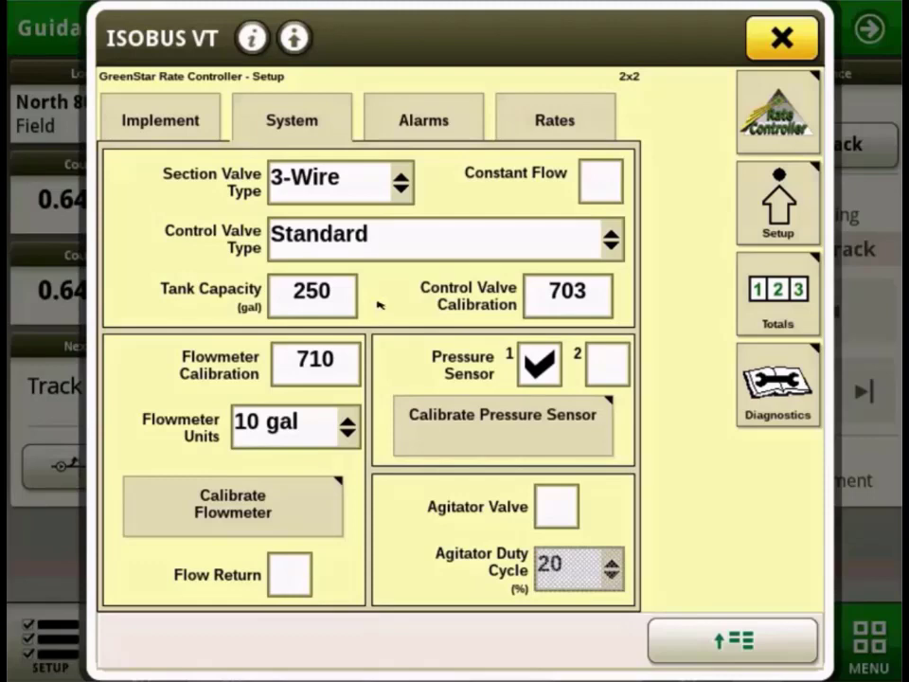
click(402, 118)
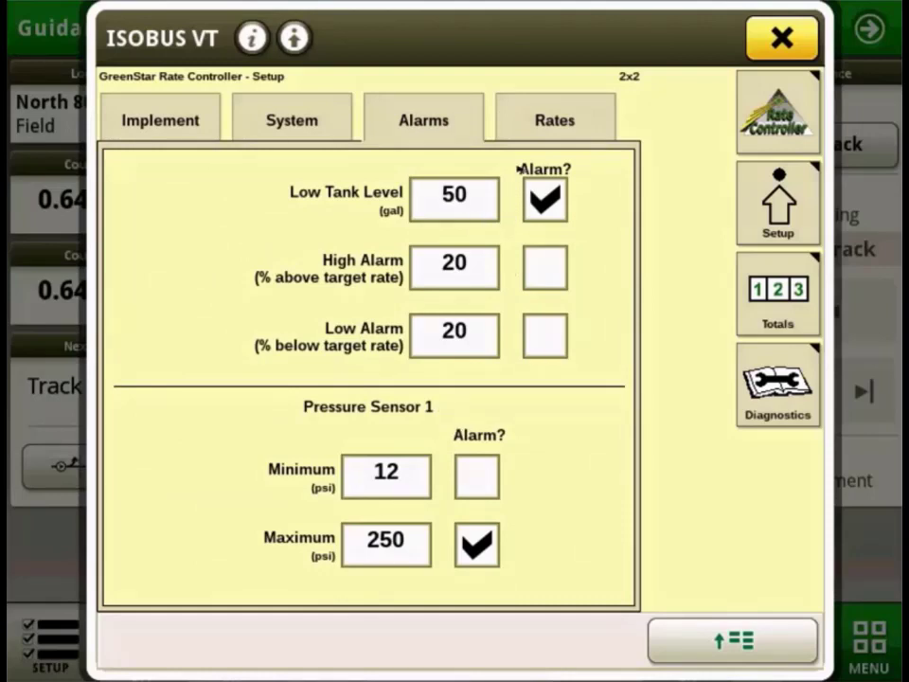
click(555, 120)
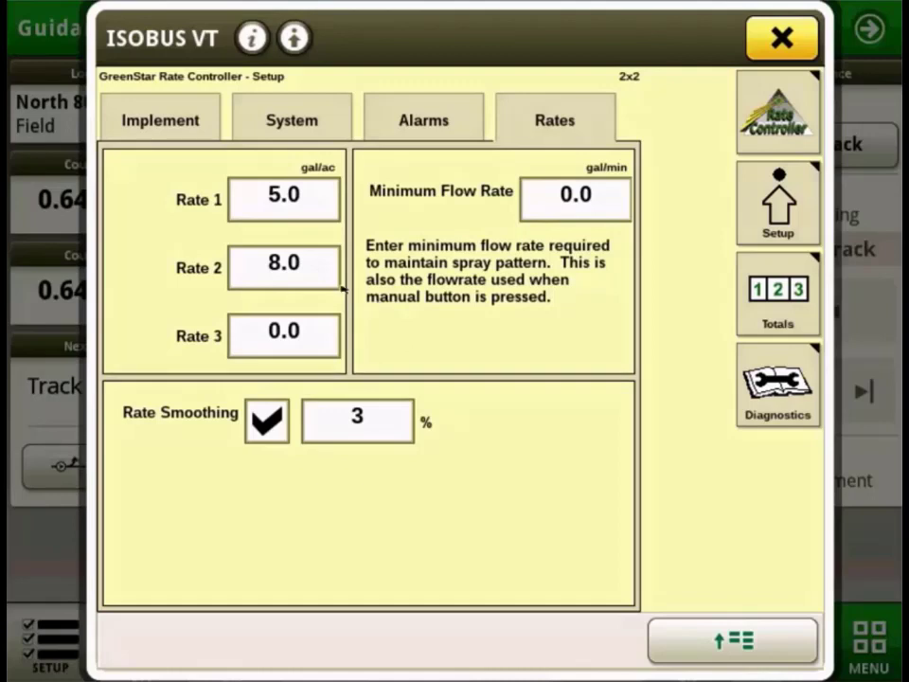
click(177, 126)
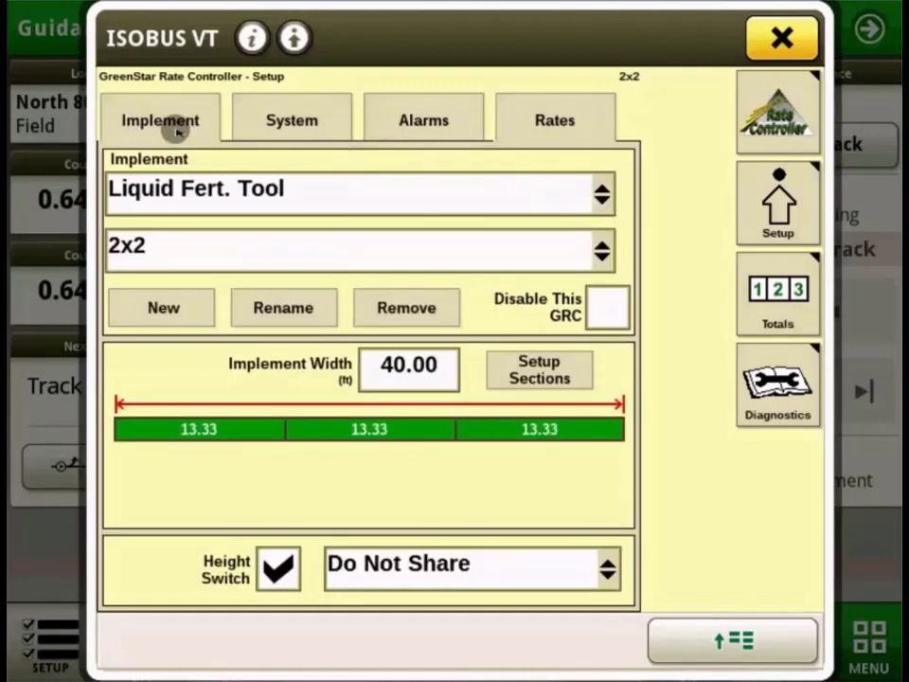
click(778, 114)
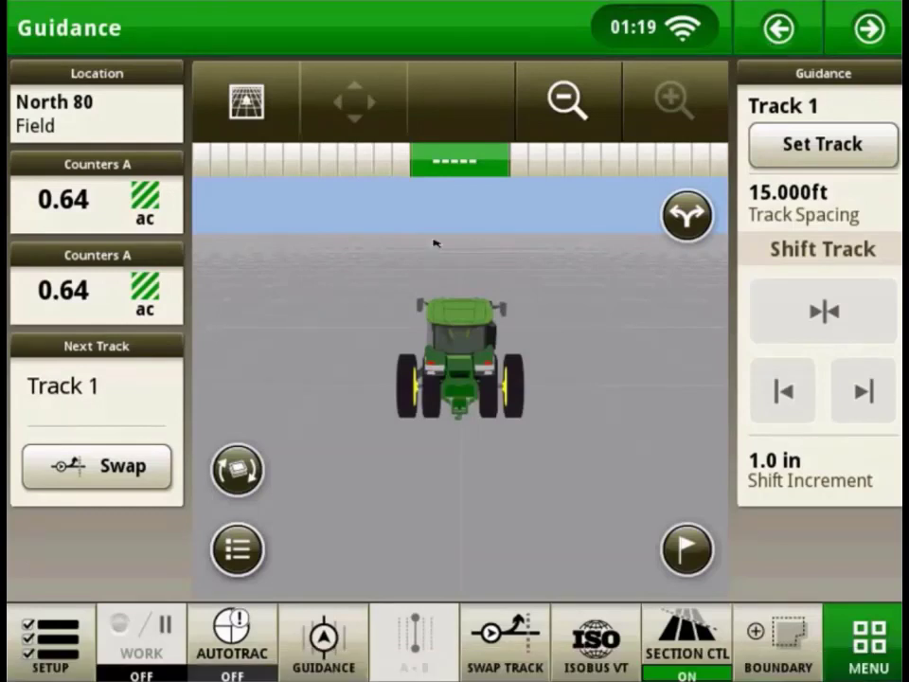
click(58, 651)
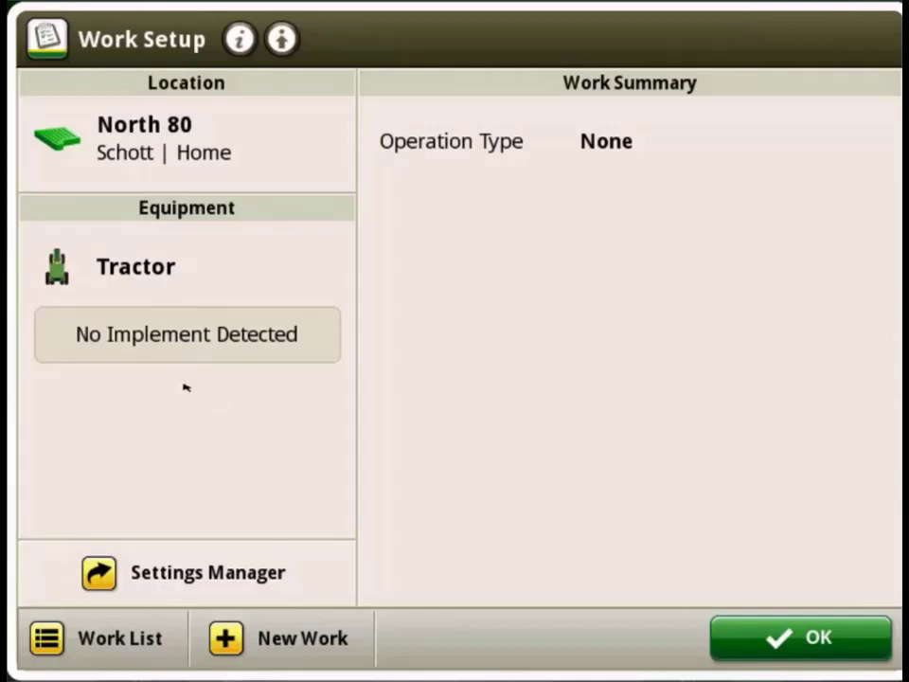
Open the tractor's Equipment list and begin adding an implement
click(145, 305)
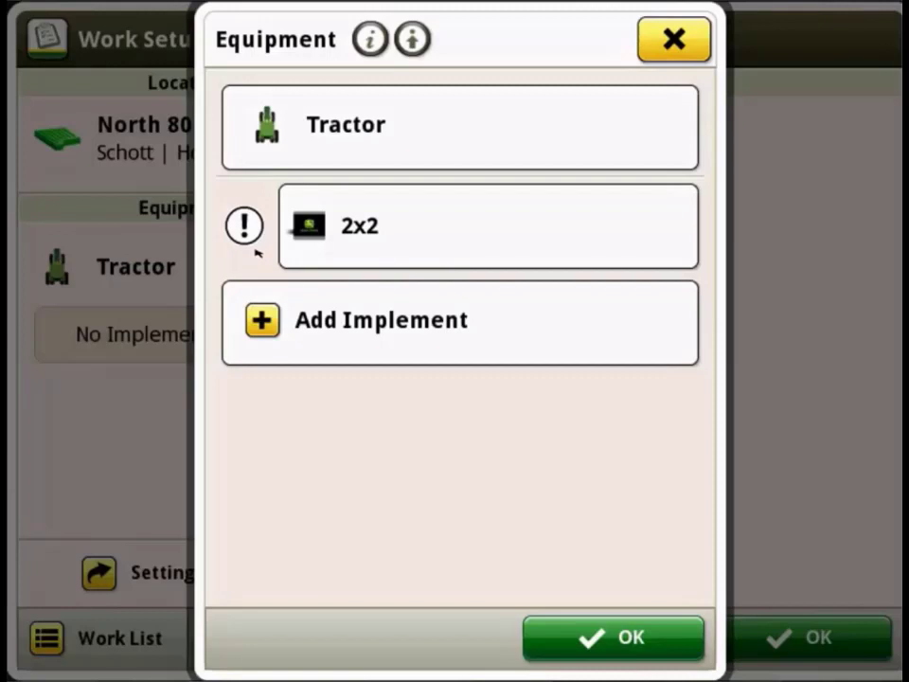
click(271, 324)
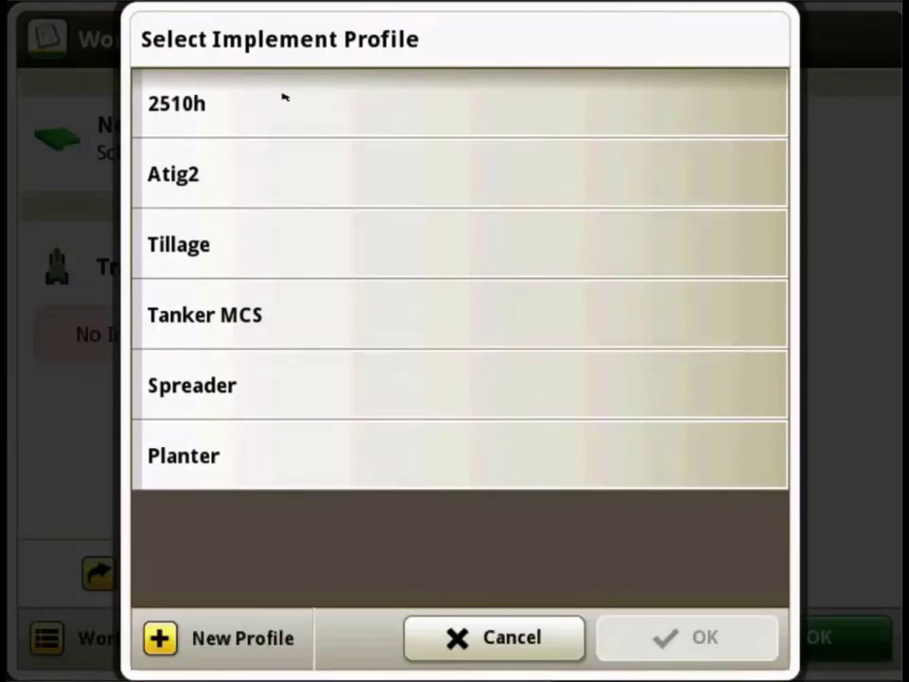
Attach a Planter implement with new work data and open its profile
click(273, 469)
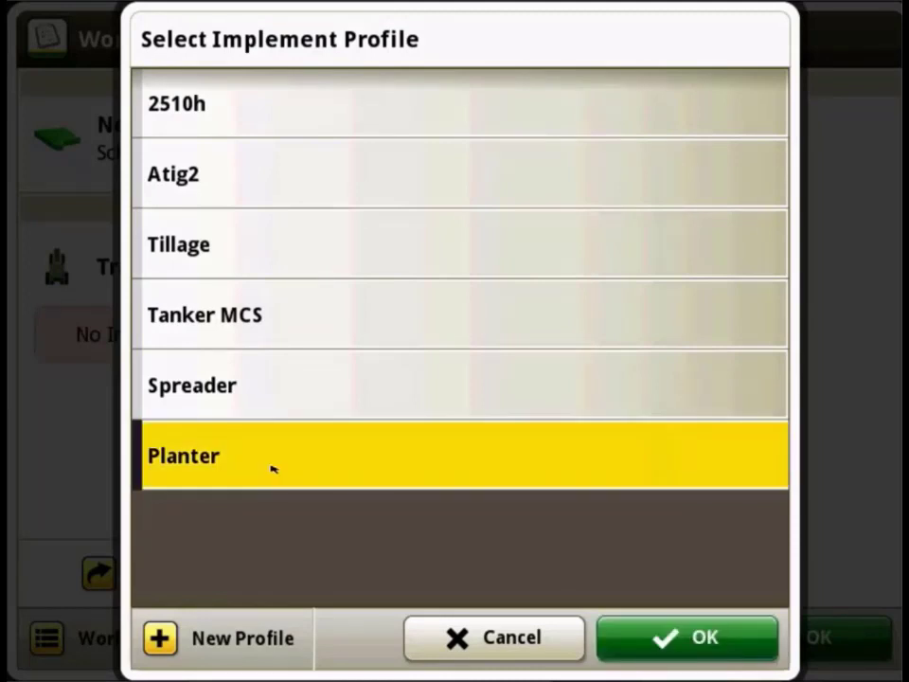
click(669, 645)
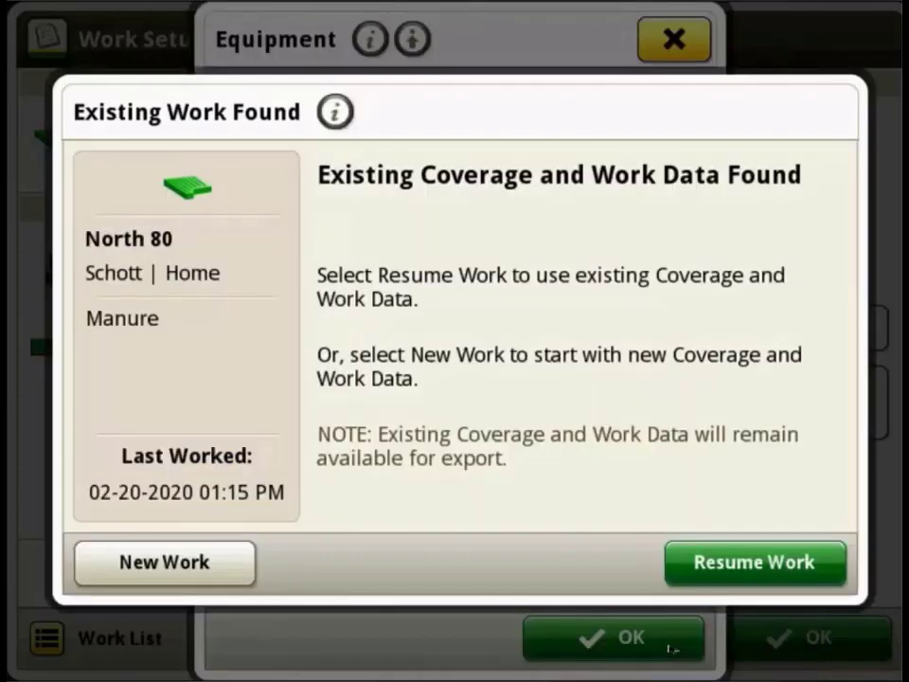
click(94, 560)
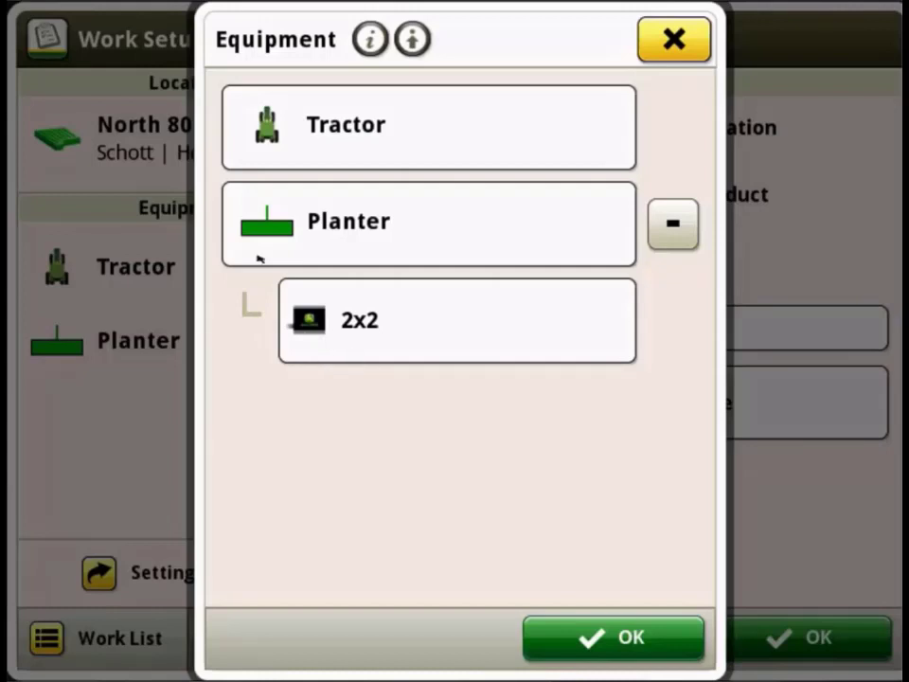
click(357, 228)
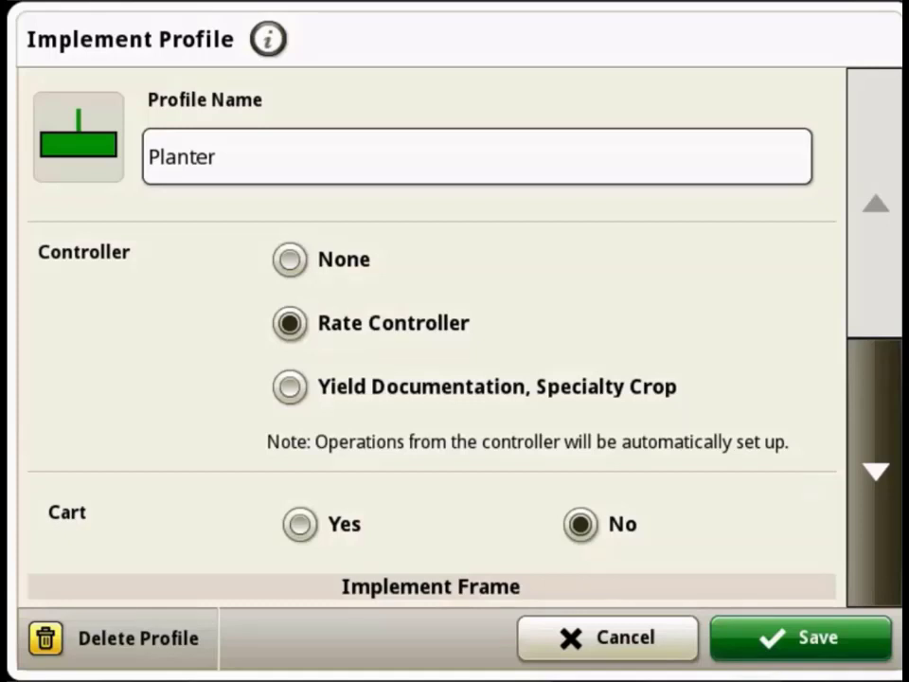
Save the Planter profile with a Drawbar connection
click(863, 480)
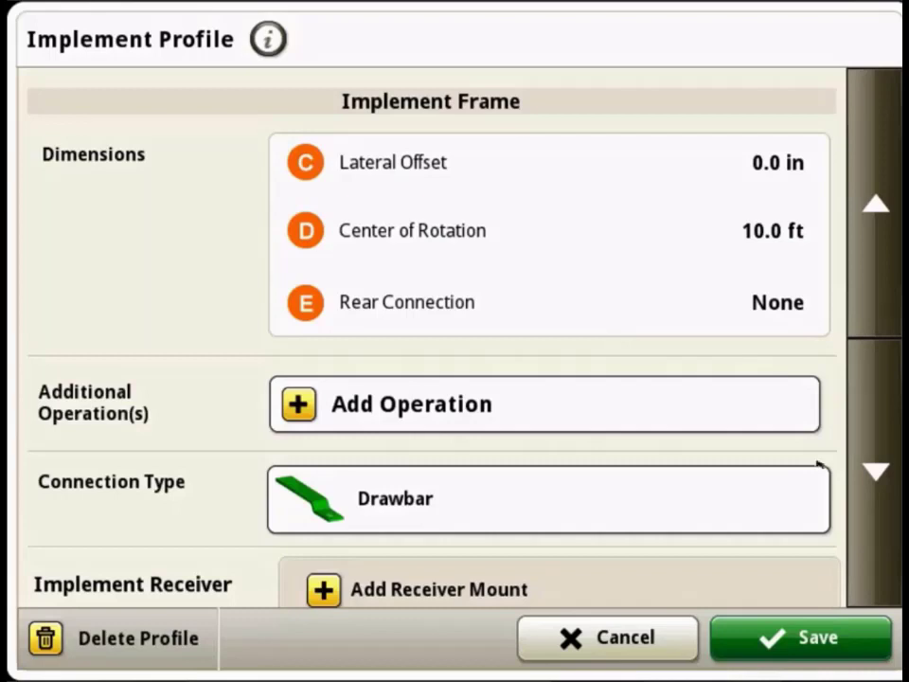
click(885, 534)
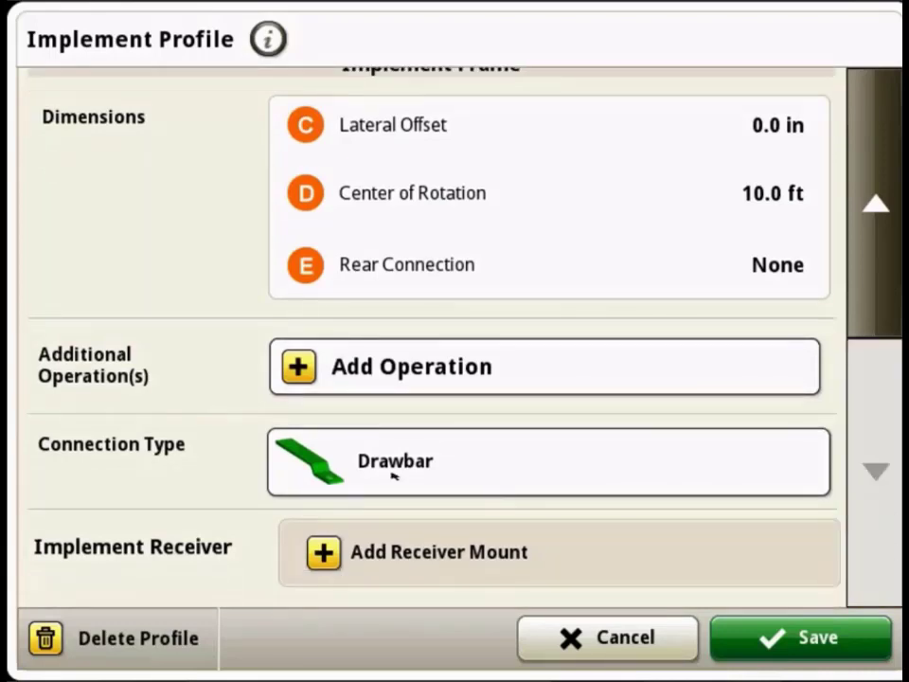
click(773, 644)
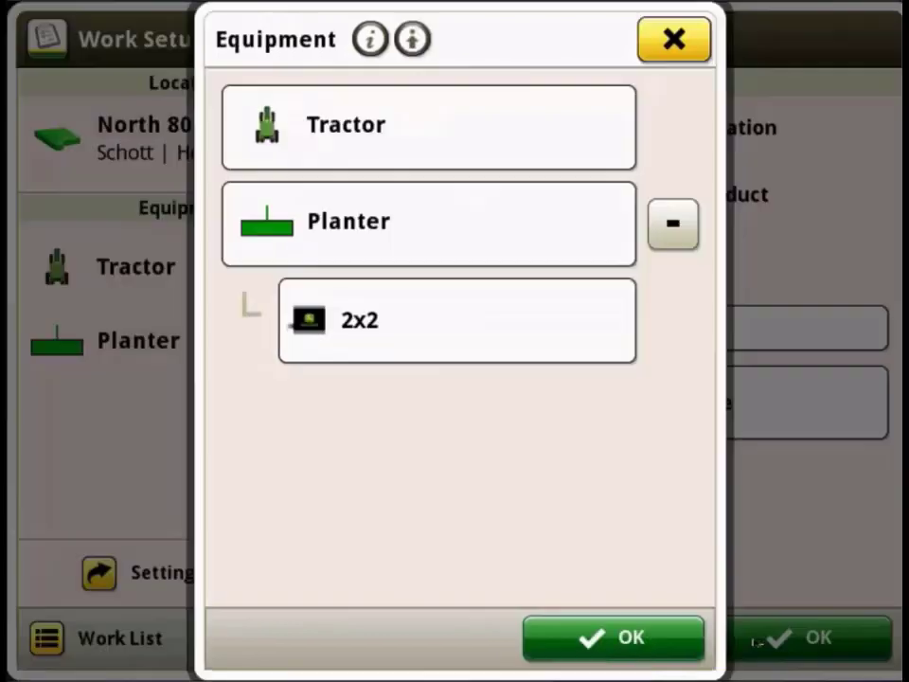
click(435, 316)
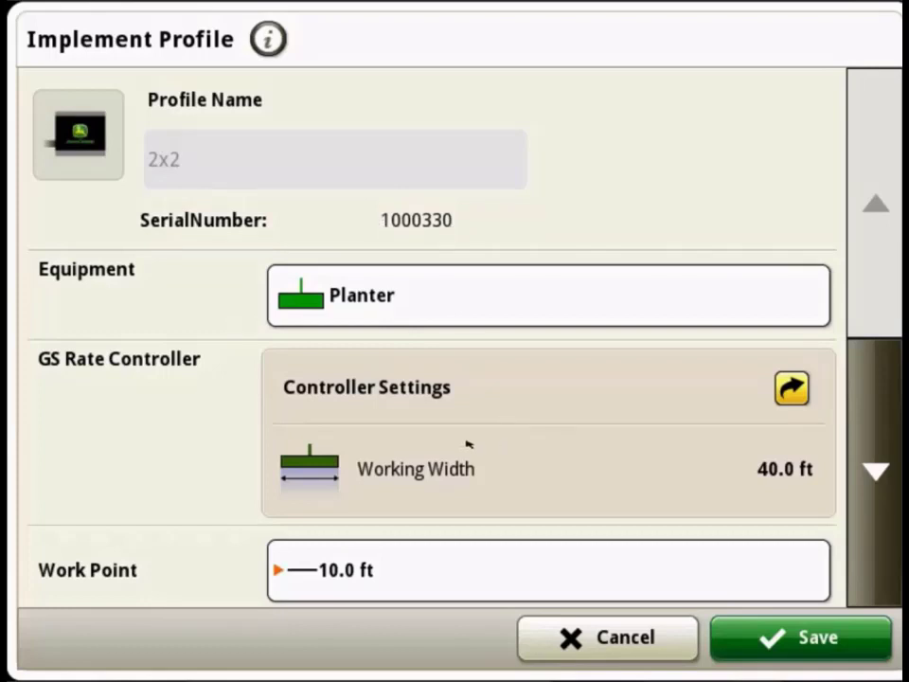
Check the mechanical delay and save the 2x2 profile as Planter with 40.0 ft width
click(866, 489)
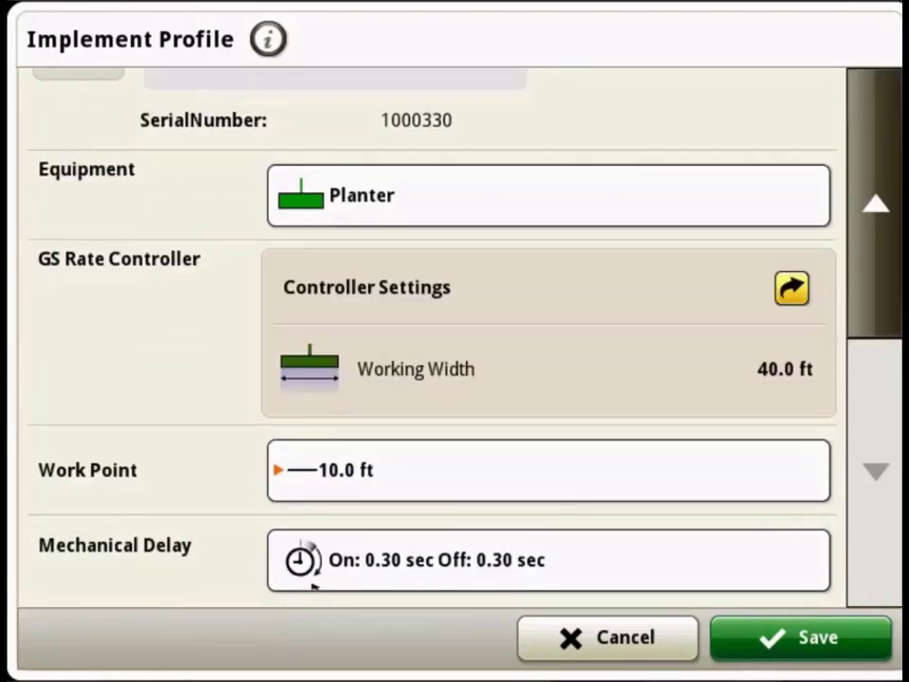
click(801, 638)
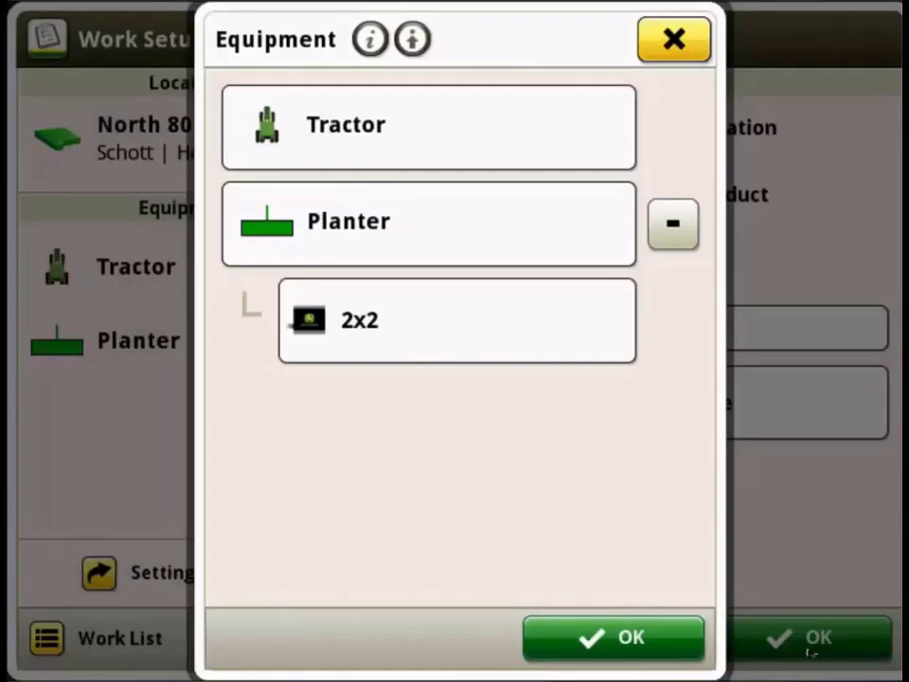
Confirm the Tractor and Planter equipment and list the products COC, Manure and Urea
click(633, 639)
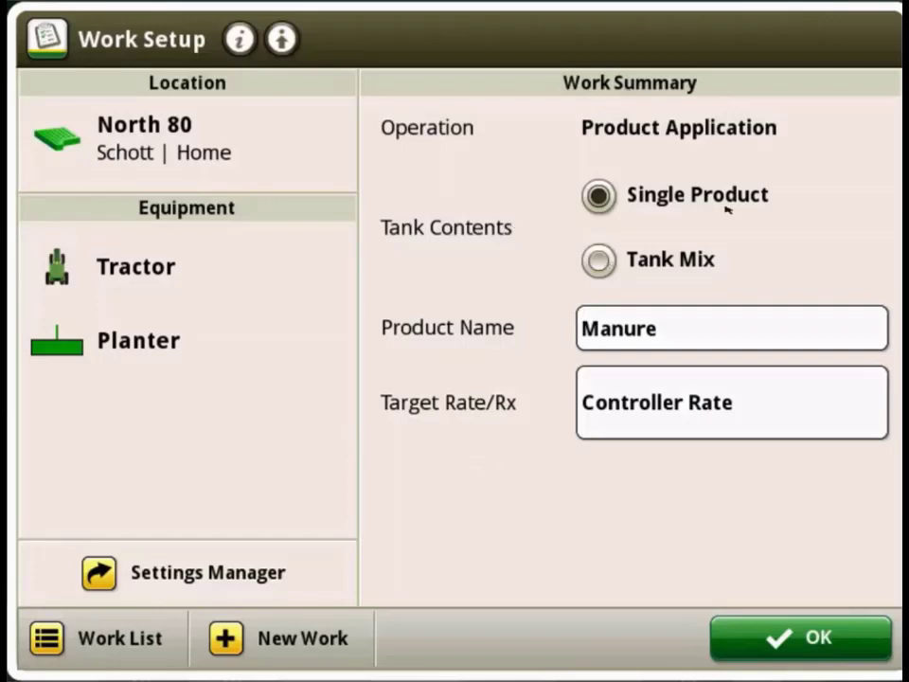
click(687, 339)
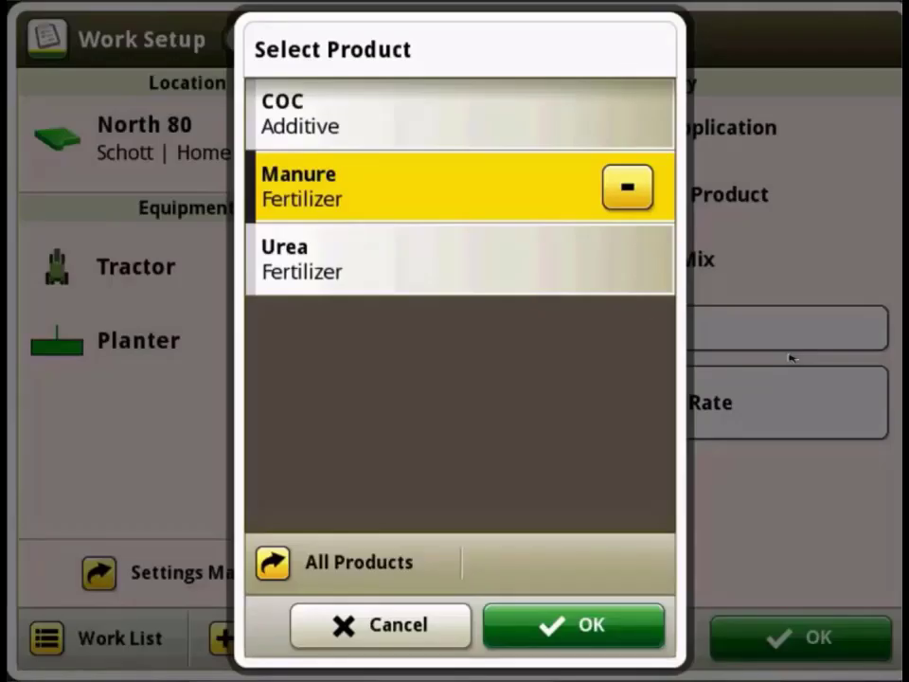
Browse all Fertilizer products and start a new fertilizer product
click(321, 563)
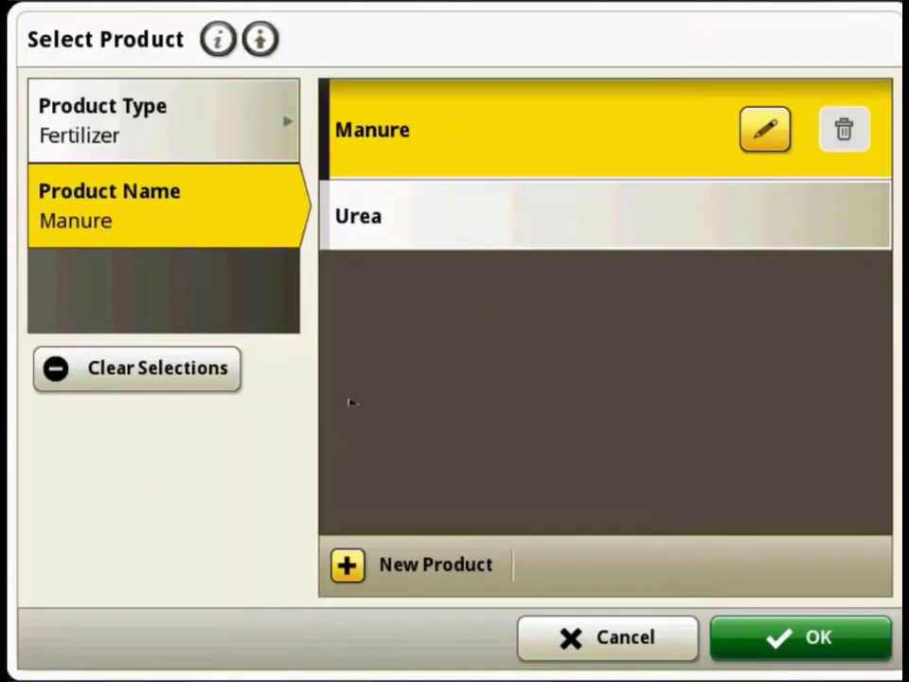
click(192, 118)
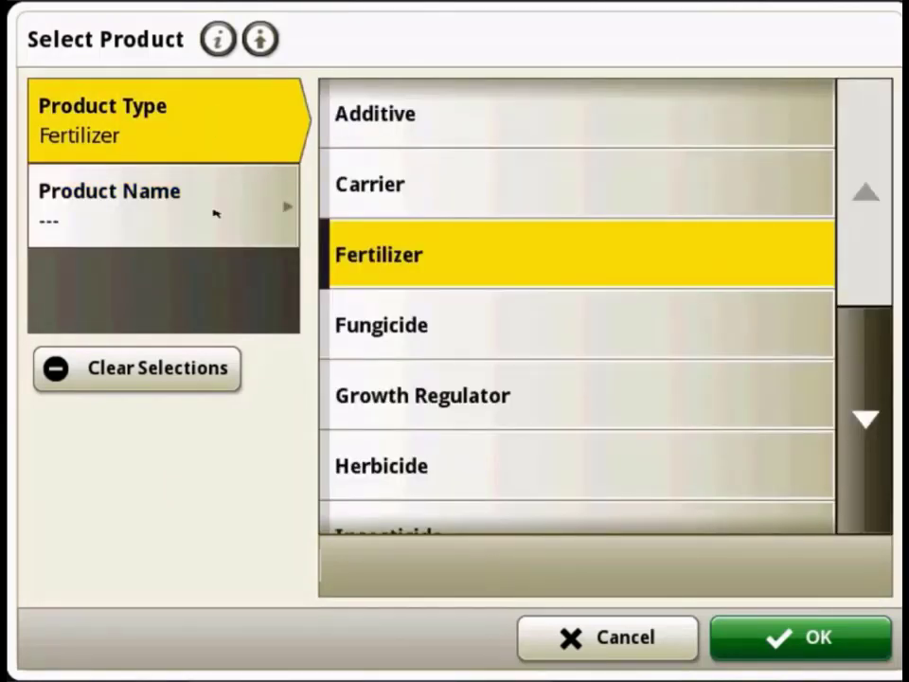
click(216, 214)
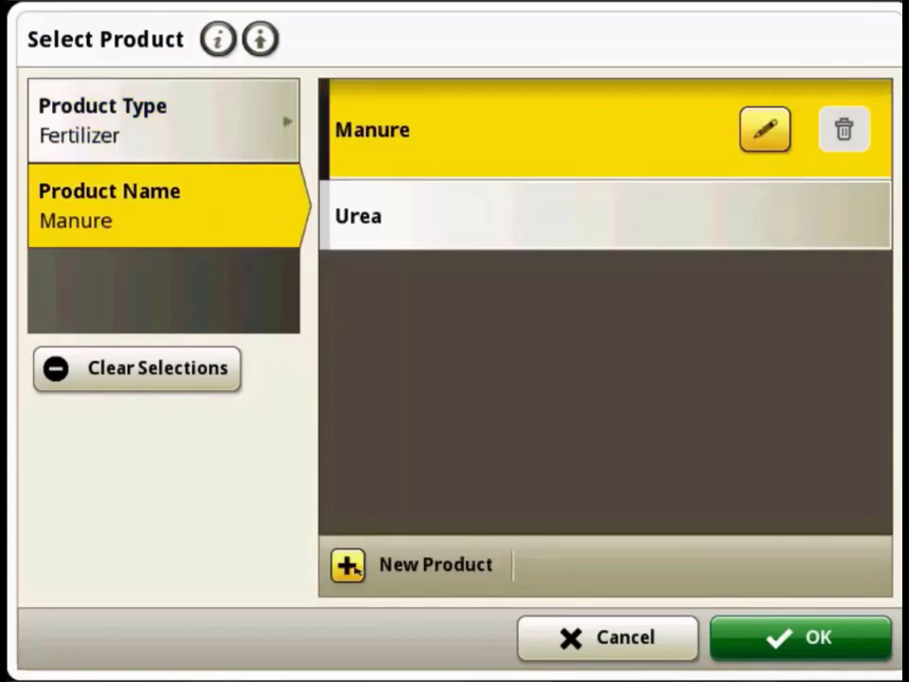
click(350, 566)
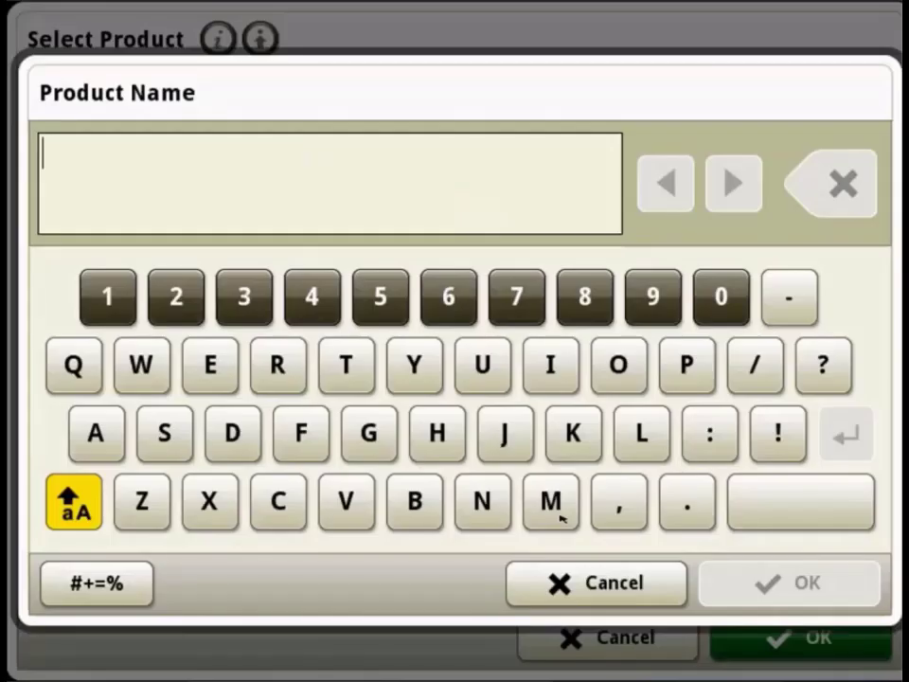
Name the new product Nitrogen and confirm it as the applied product
click(482, 501)
click(550, 364)
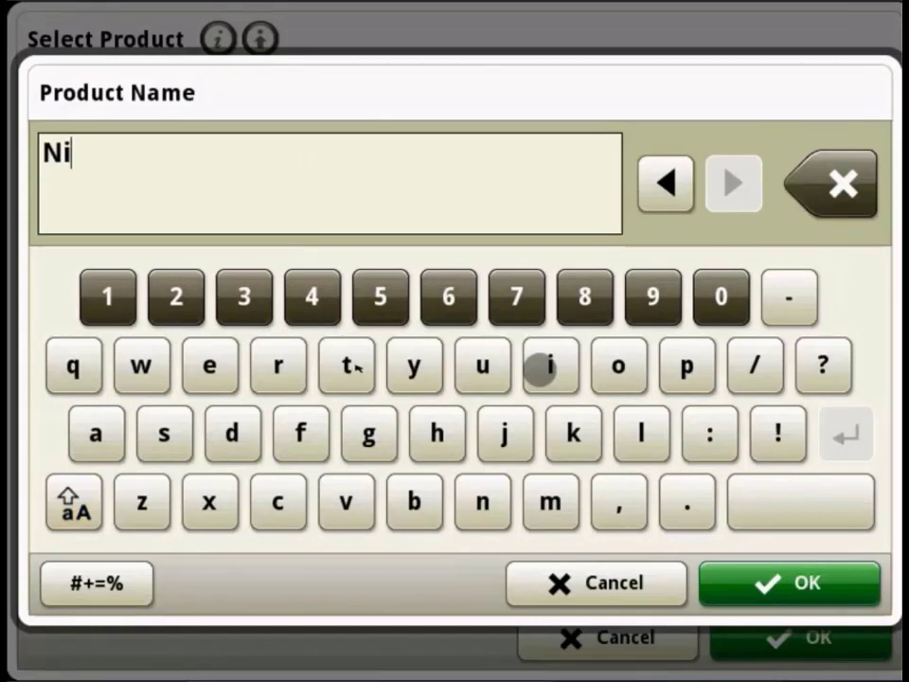
click(345, 364)
click(277, 365)
click(615, 365)
click(369, 433)
click(209, 366)
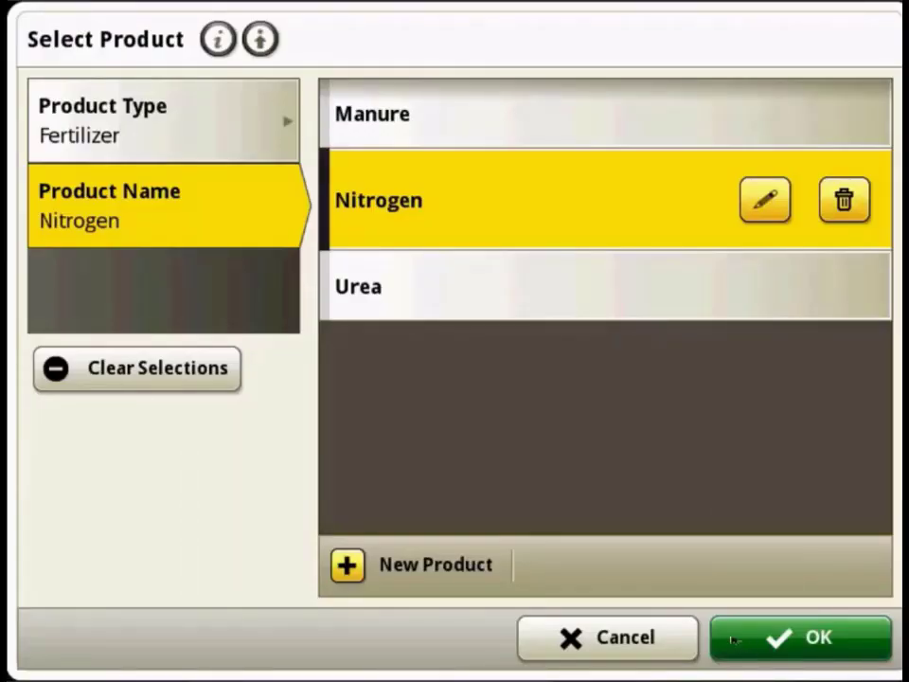
click(742, 641)
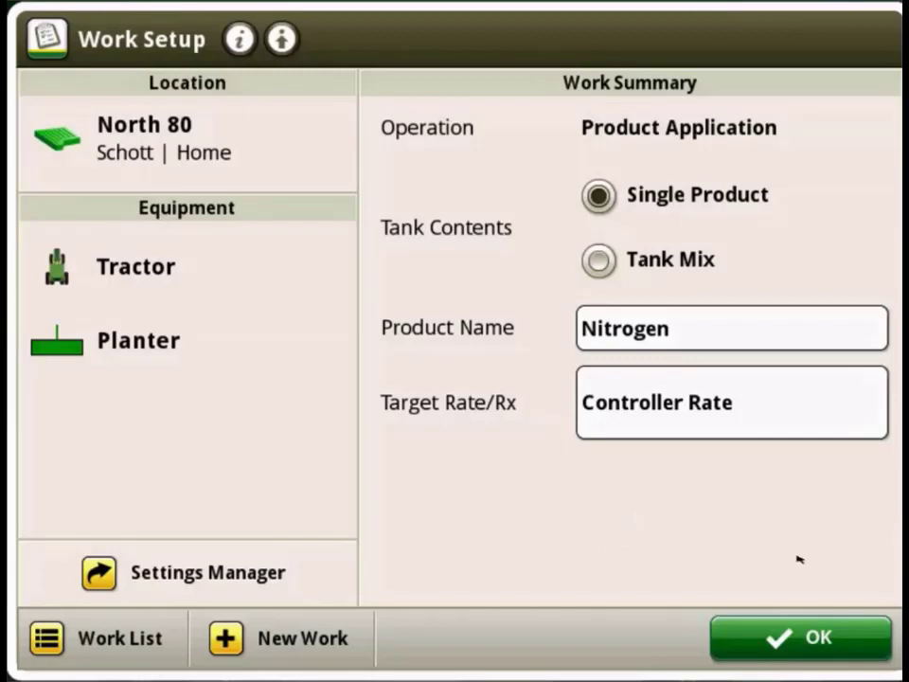
Finish Work Setup and check that Work Recording is off on the run page
click(807, 632)
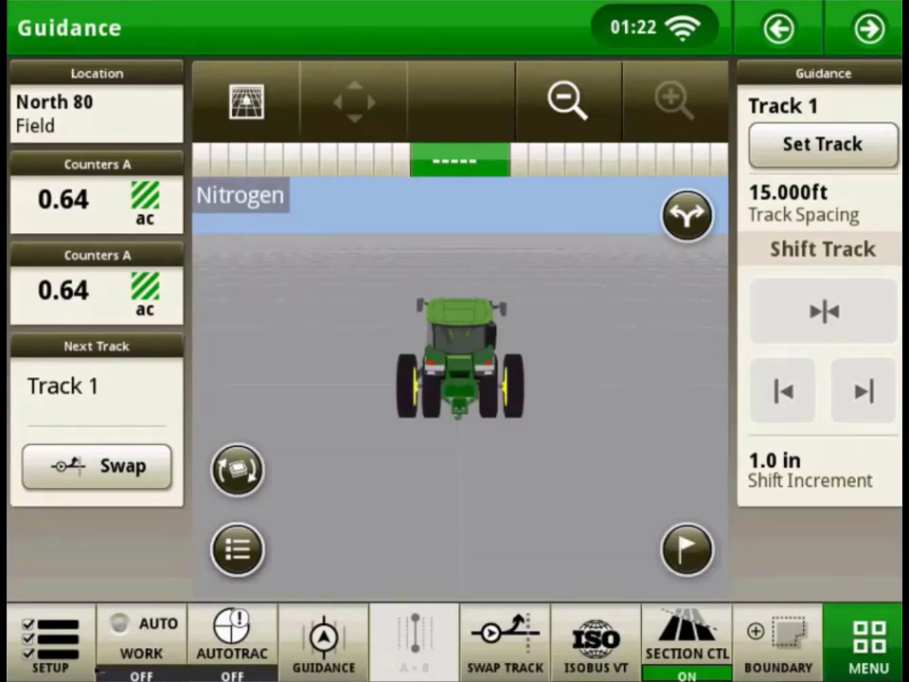
click(170, 642)
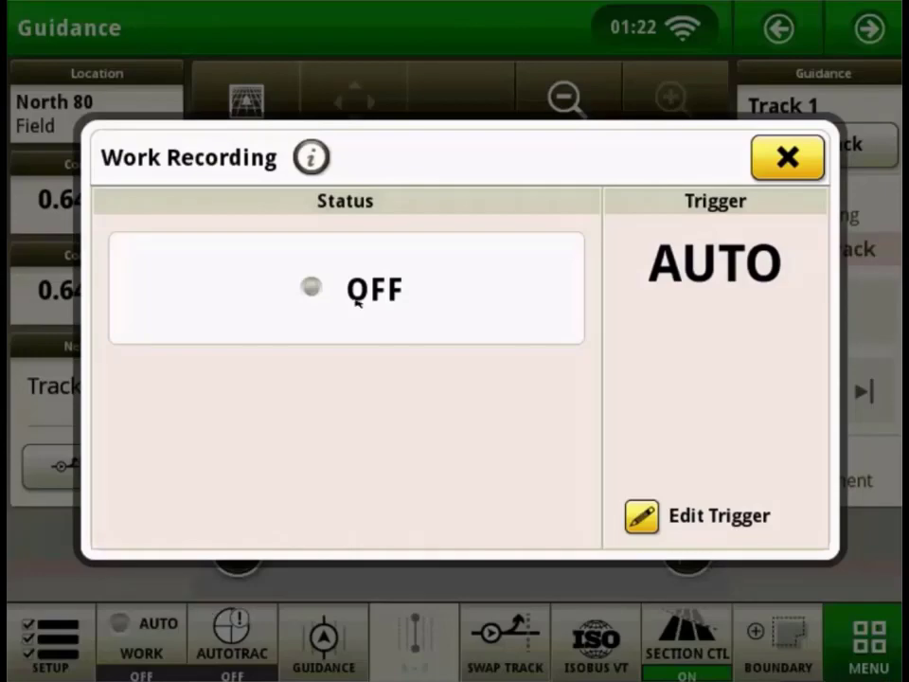
click(795, 163)
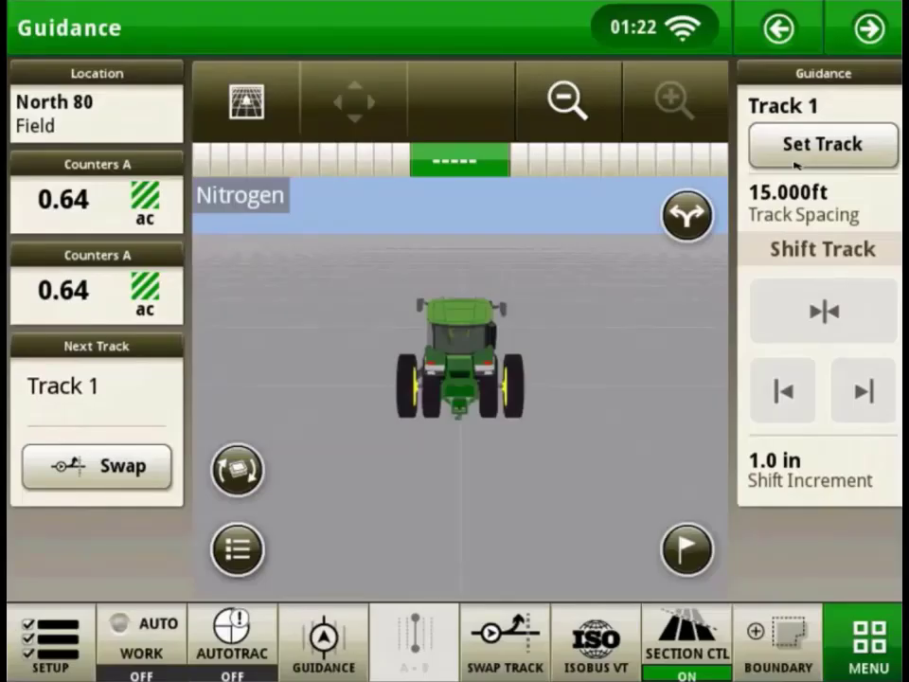